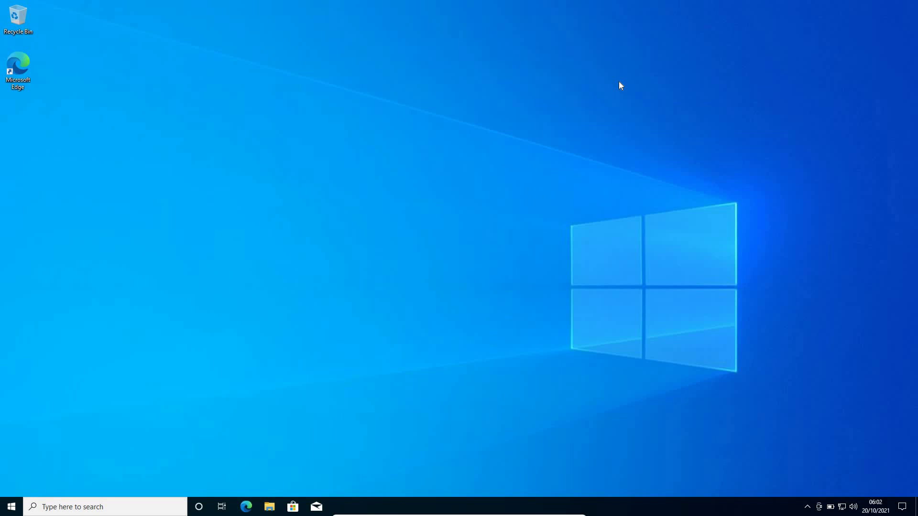
- Go to Settings > Update & Security > Recovery, showing Reset this PC and Advanced start-up
right_click(11, 510)
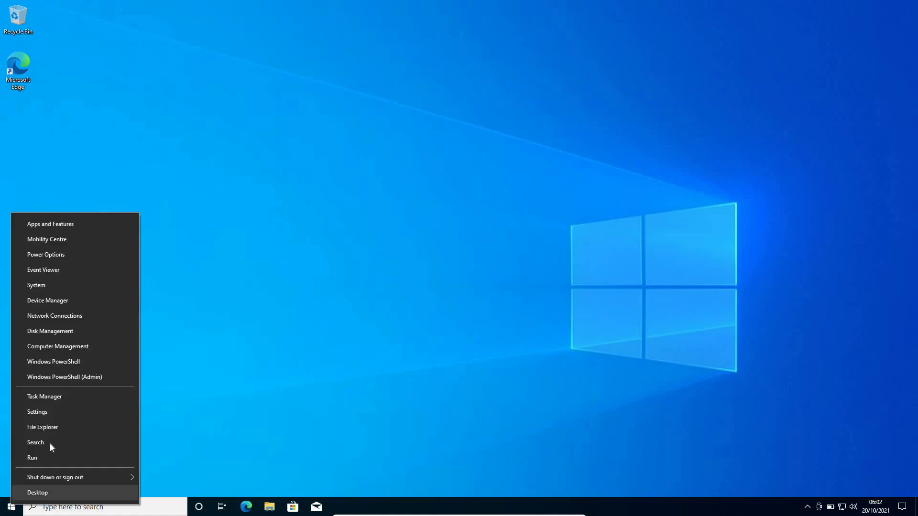
left_click(61, 417)
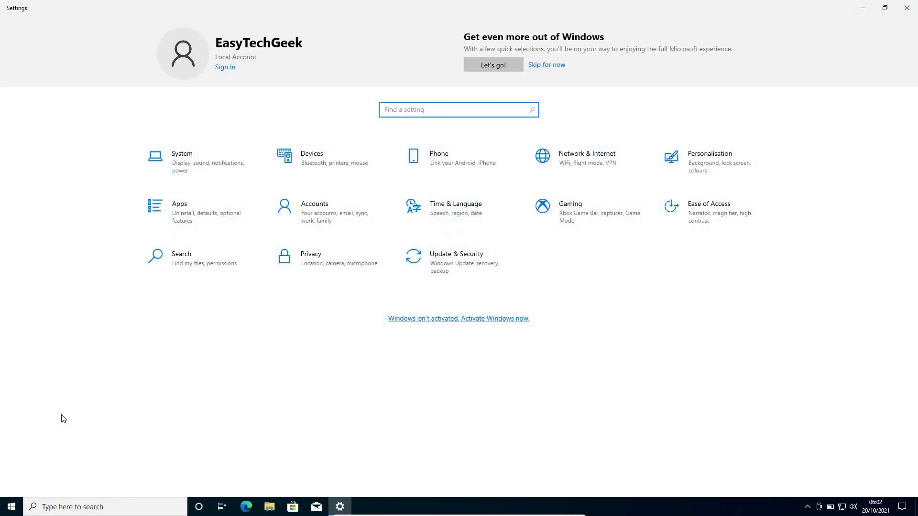
left_click(457, 264)
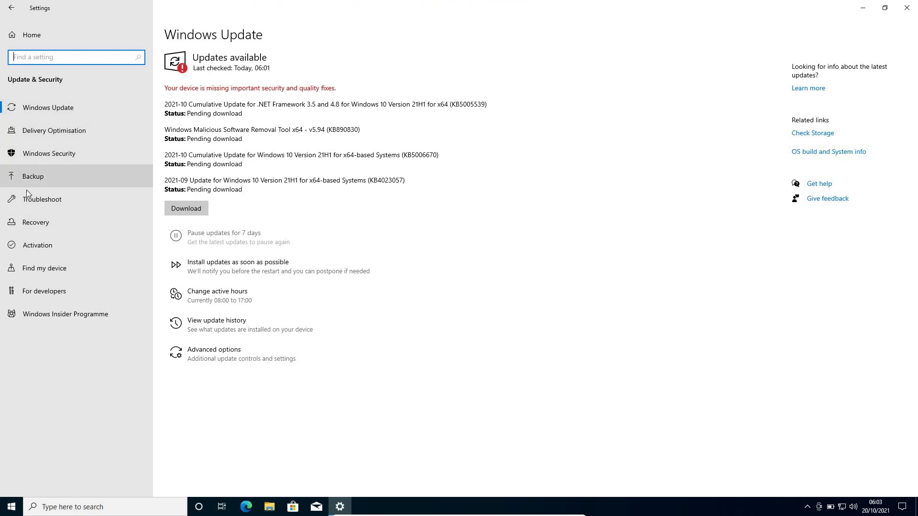
left_click(44, 228)
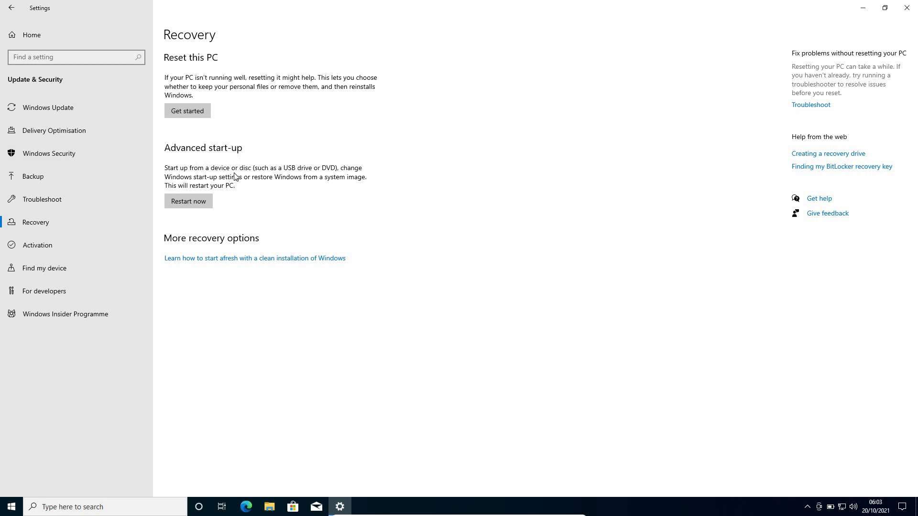
- Restart into advanced start-up and reach Troubleshoot > Advanced options > Uninstall Updates
left_click(188, 201)
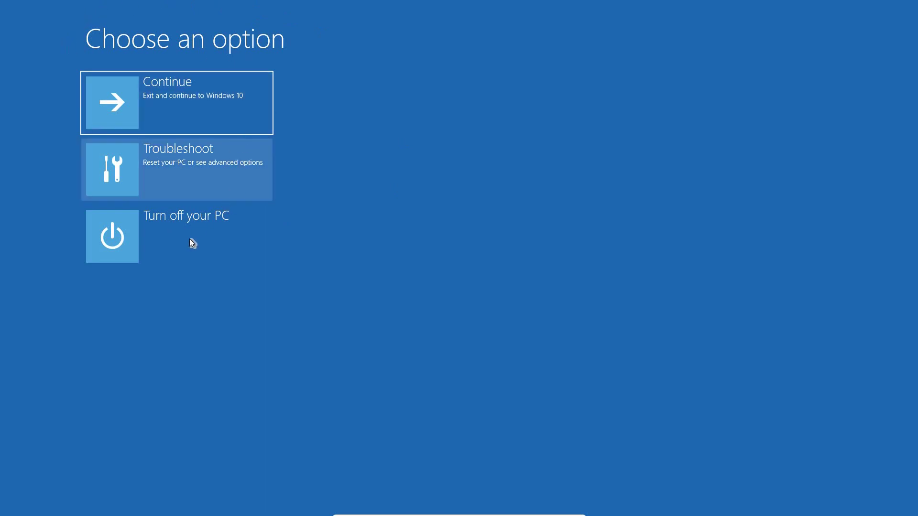
left_click(200, 170)
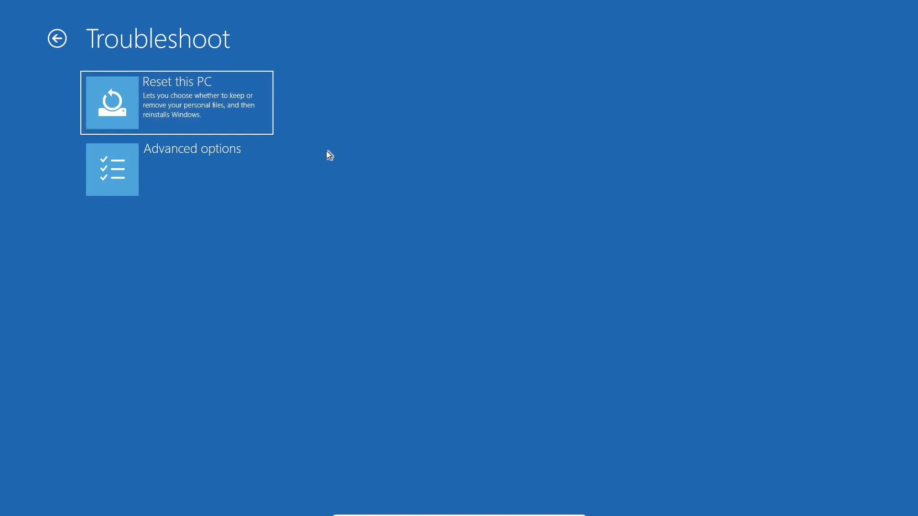
left_click(172, 169)
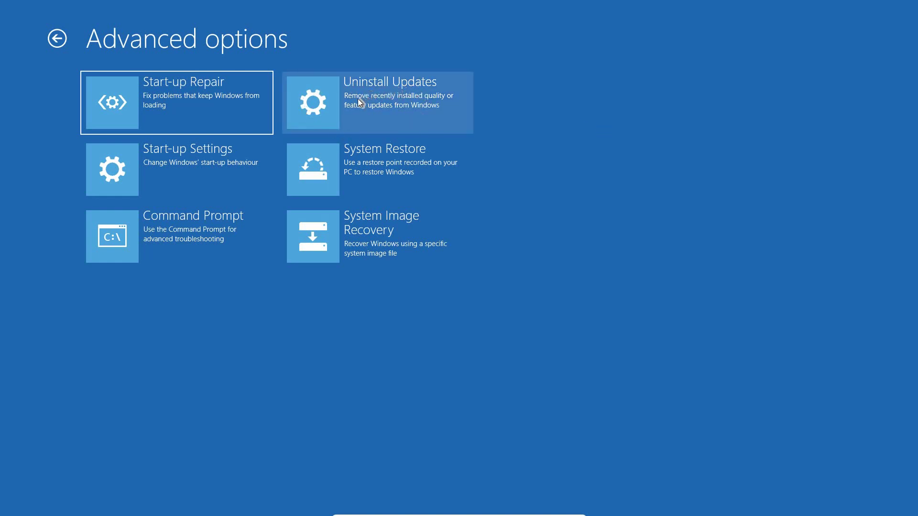
left_click(390, 114)
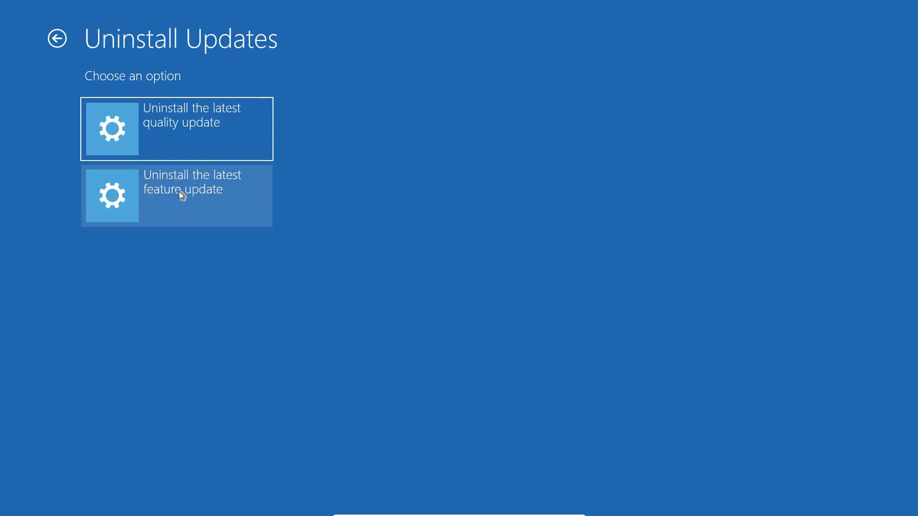
- Start uninstalling the latest quality update, sign in with the account password, then cancel it
left_click(227, 121)
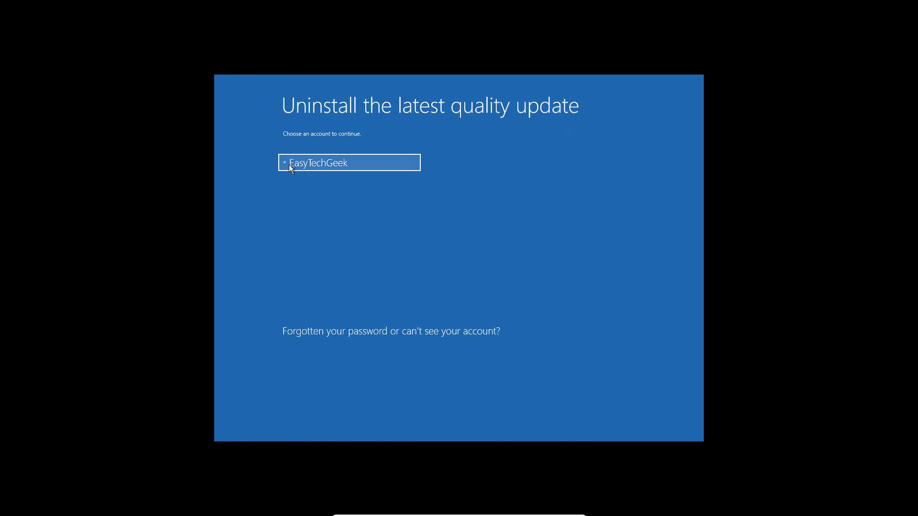
left_click(322, 163)
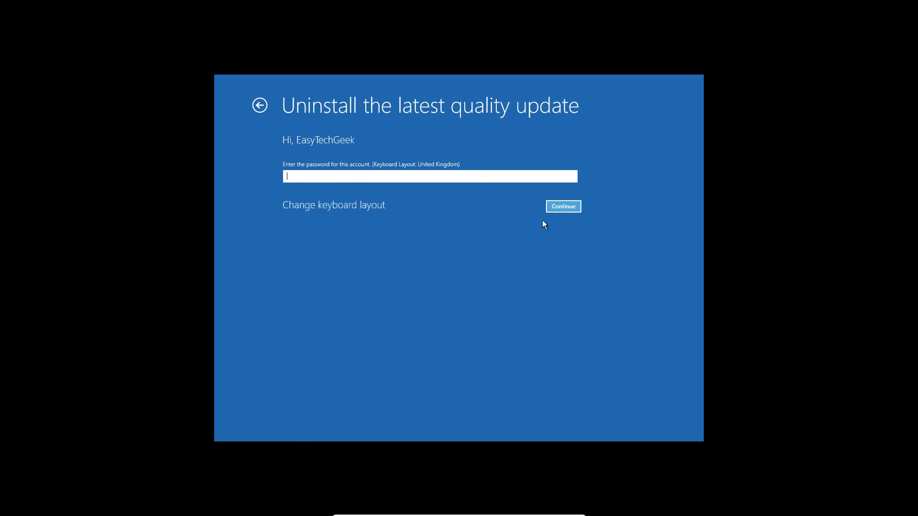
left_click(570, 208)
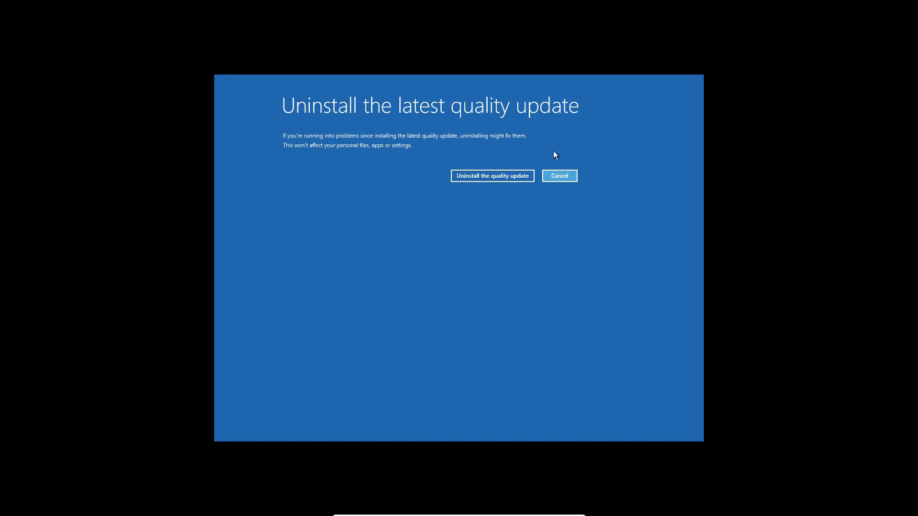
left_click(565, 177)
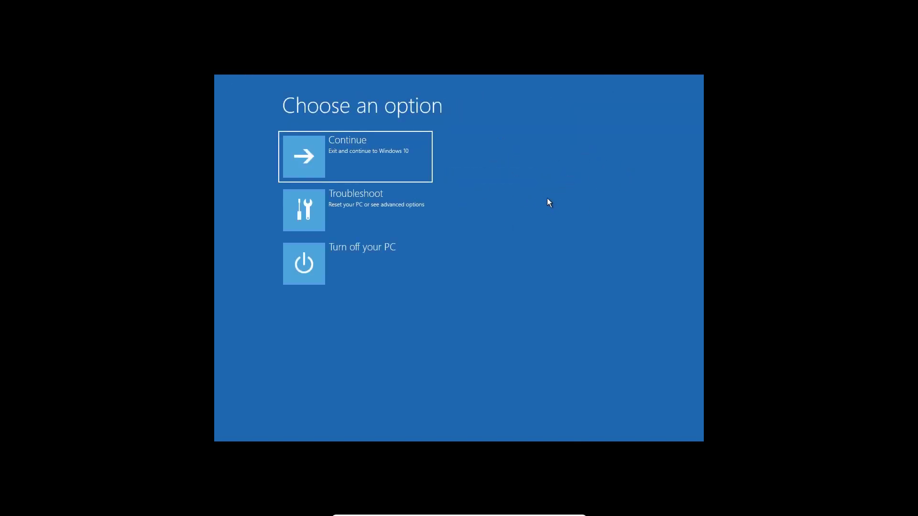
- Reopen Troubleshoot > Advanced options > Uninstall Updates, then go back to Advanced options
left_click(344, 207)
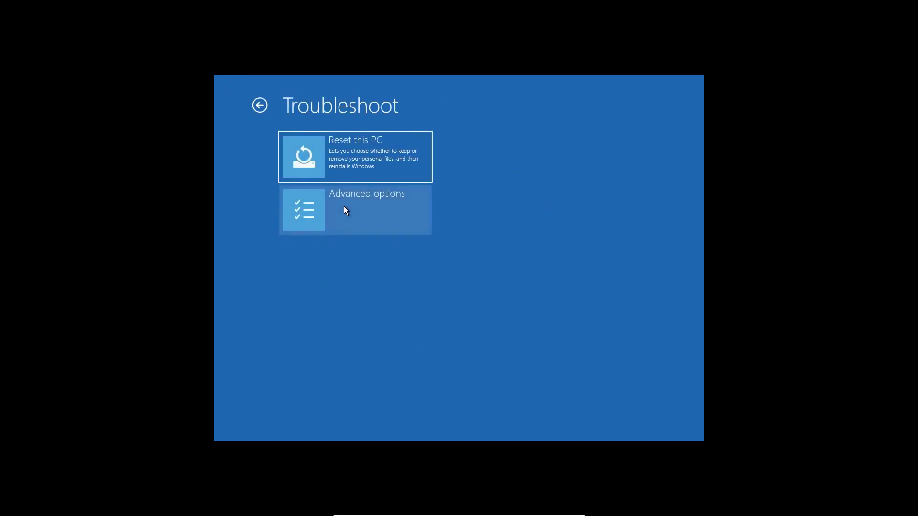
left_click(344, 207)
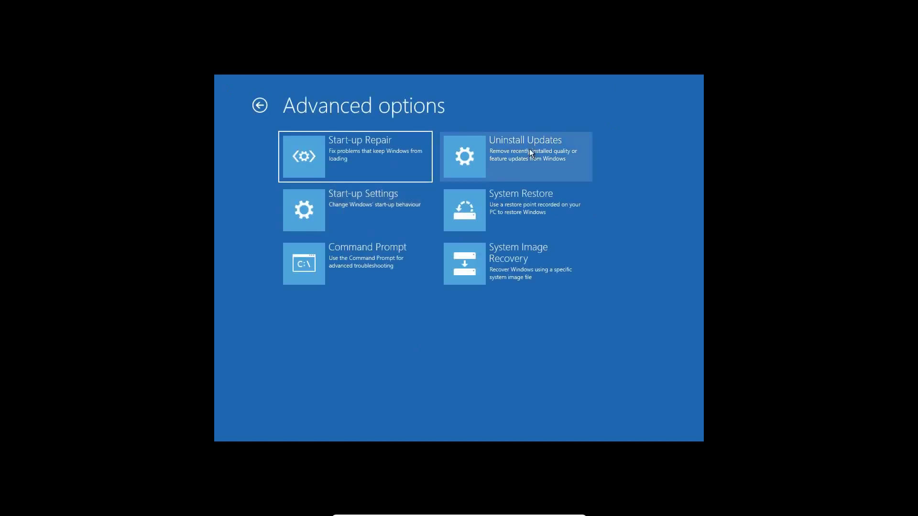
left_click(519, 163)
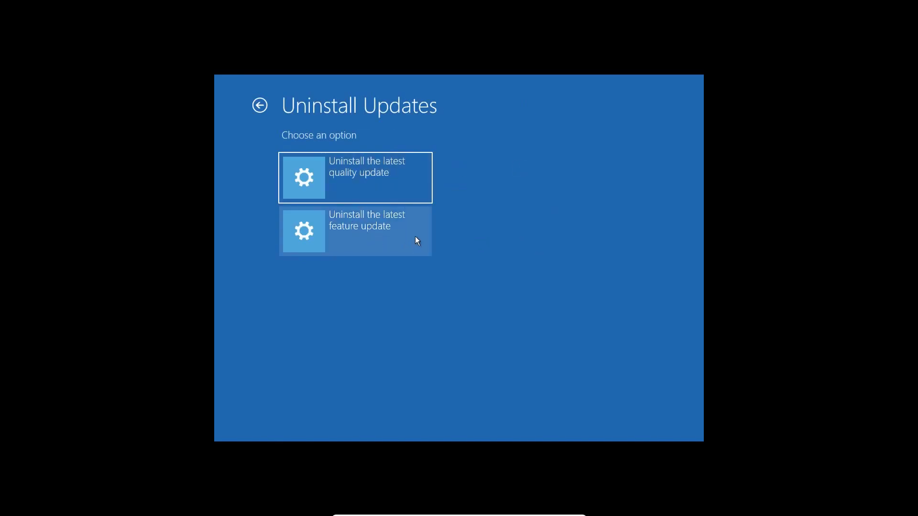
left_click(260, 106)
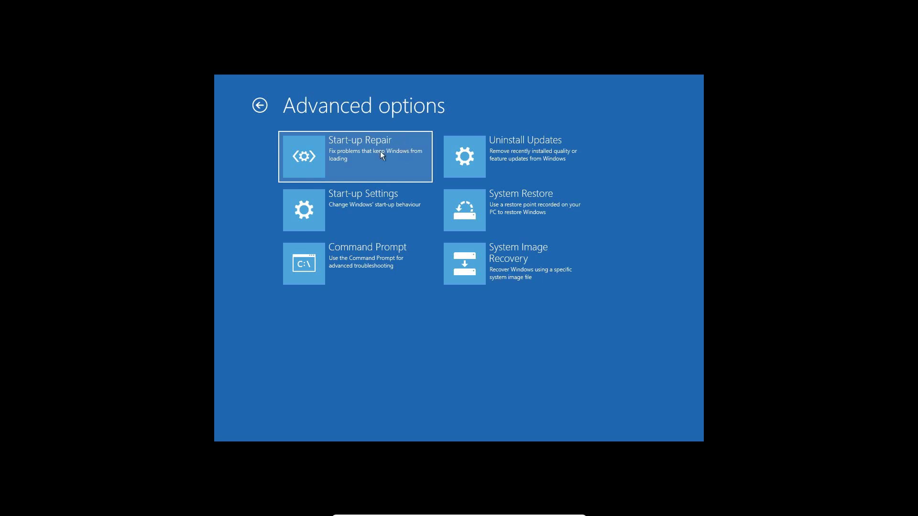
- Run Start-up Repair, then leave its 'couldn't repair your PC' result via Advanced options
left_click(374, 151)
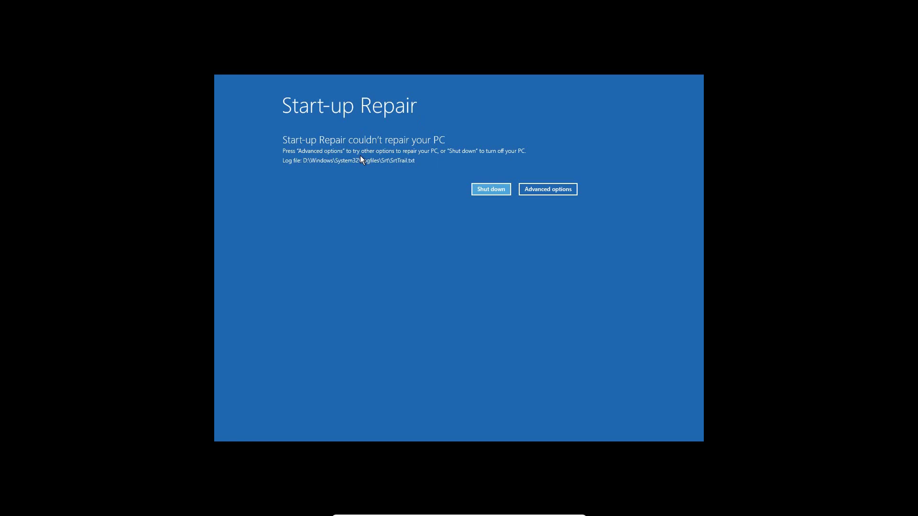
left_click(558, 195)
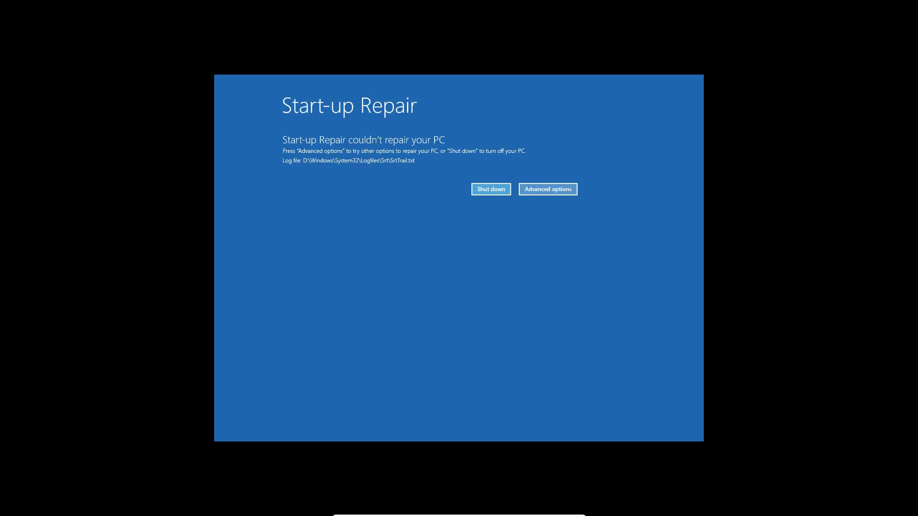
- Return to Troubleshoot > Advanced options to list the six recovery tools
left_click(354, 200)
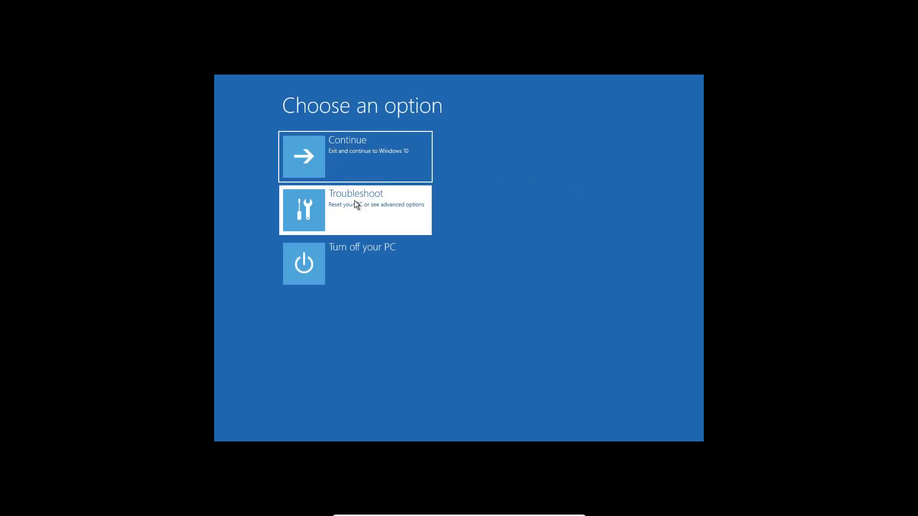
left_click(380, 210)
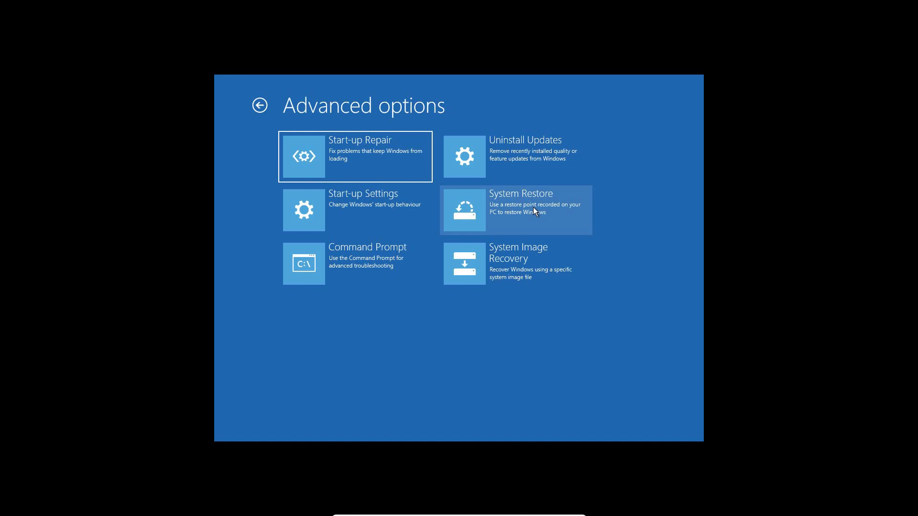
- Launch System Restore, then cancel after it reports no restore points exist
left_click(533, 209)
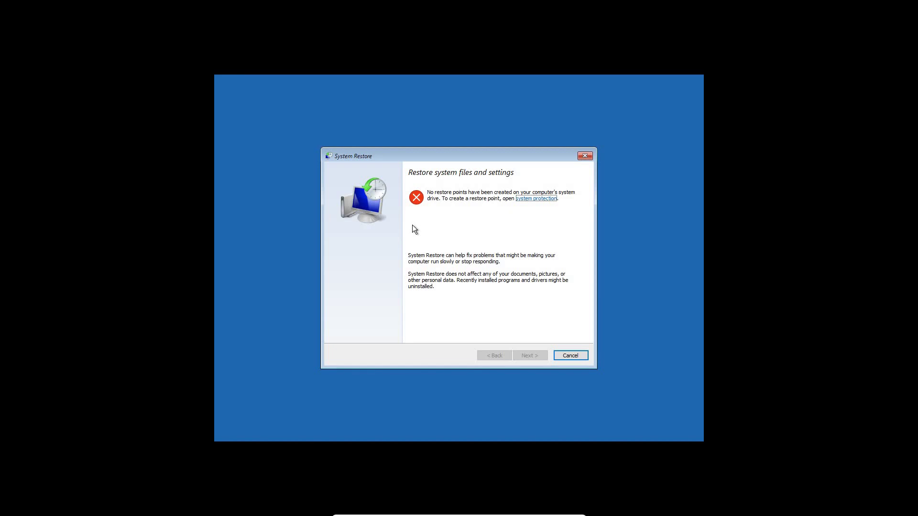
left_click(582, 360)
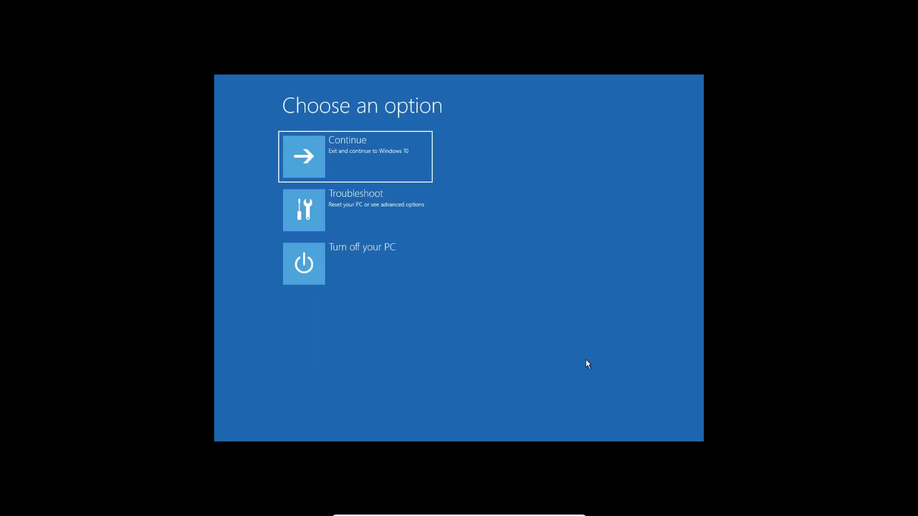
- Launch System Image Recovery from Troubleshoot, dismiss the missing-image warning, then exit the re-image wizard
left_click(385, 206)
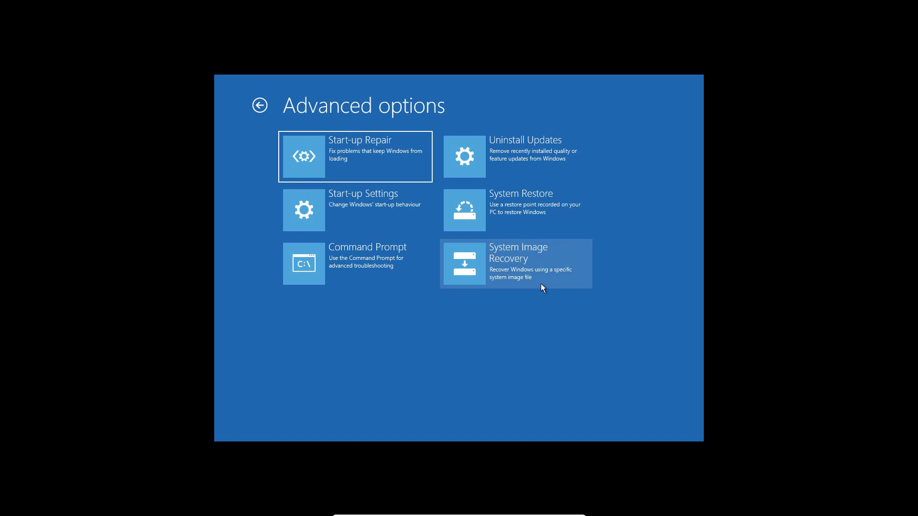
left_click(543, 265)
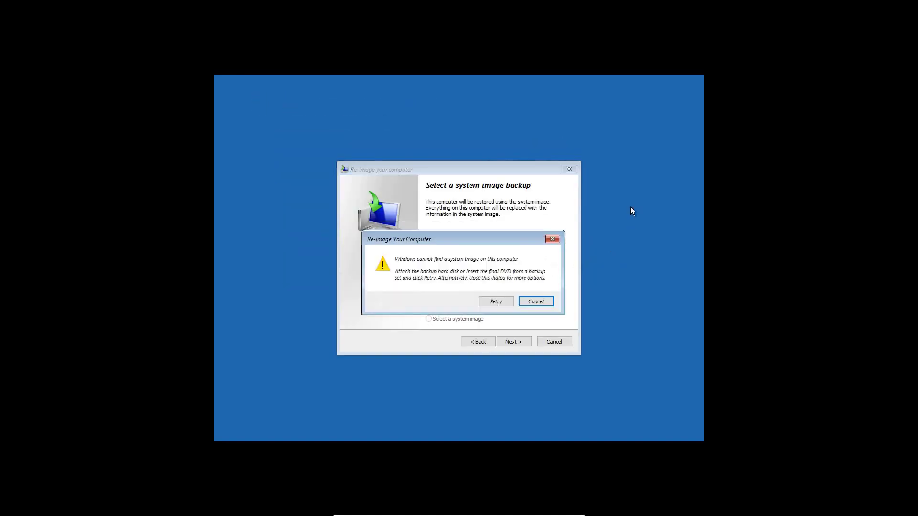
key("Escape")
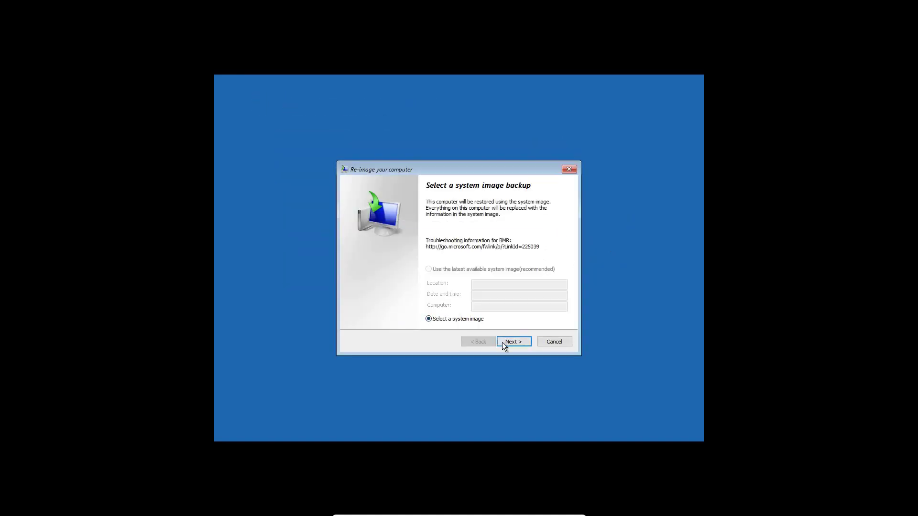
left_click(515, 342)
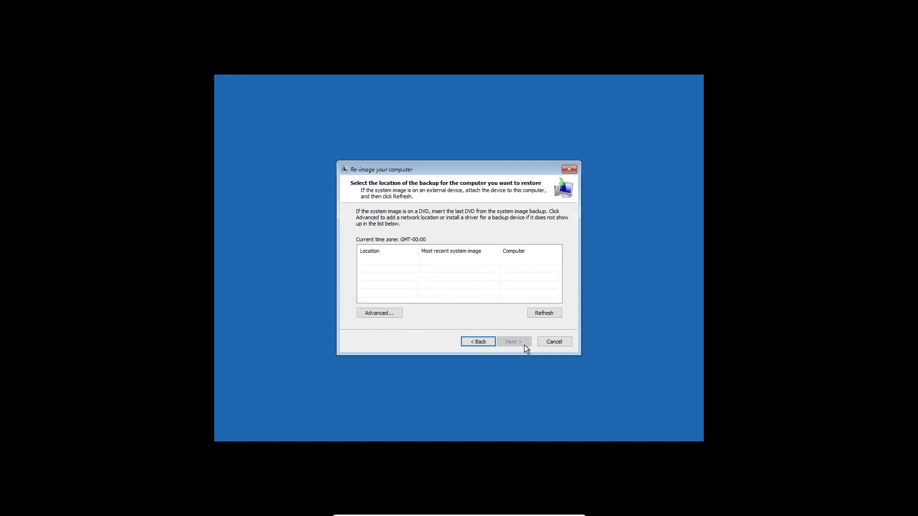
left_click(392, 269)
key("Escape")
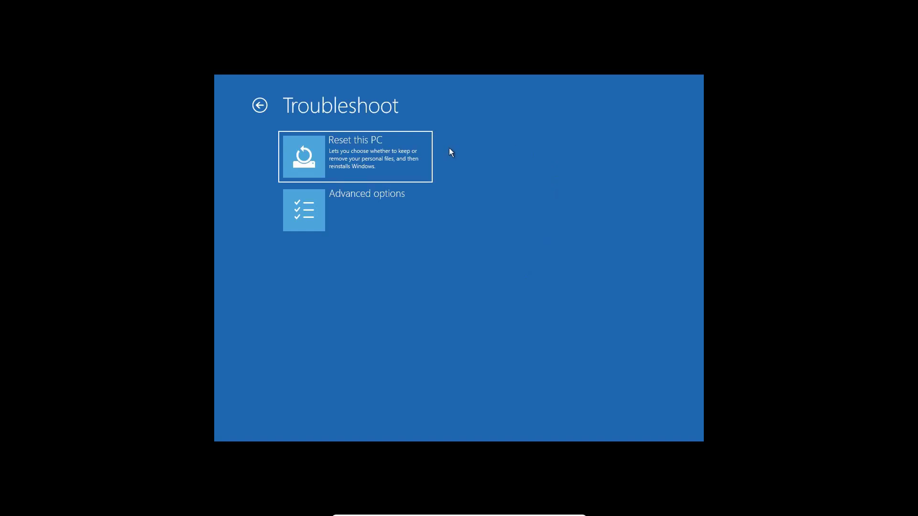
- Open Reset this PC to show the Keep my files and Remove everything options
left_click(377, 160)
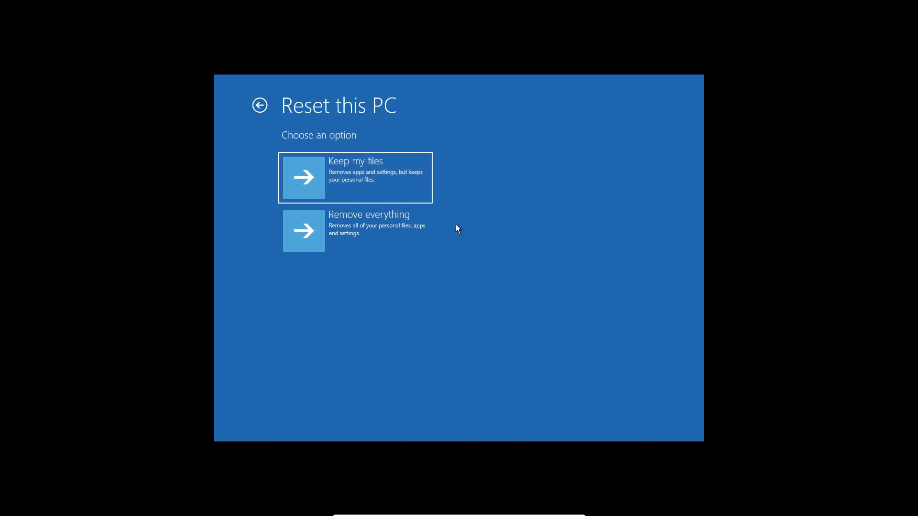
- Choose Keep my files with Local reinstall to reach the final reset confirmation
left_click(355, 183)
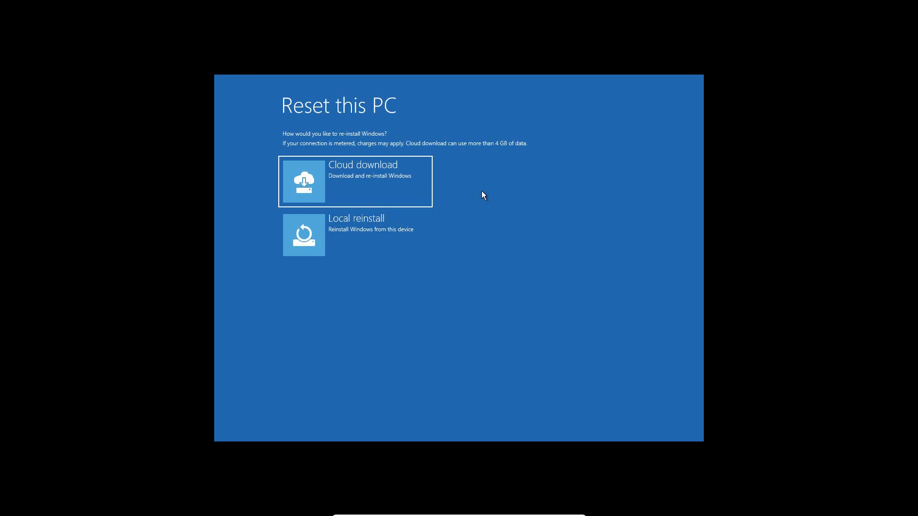
key("Down")
key("Return")
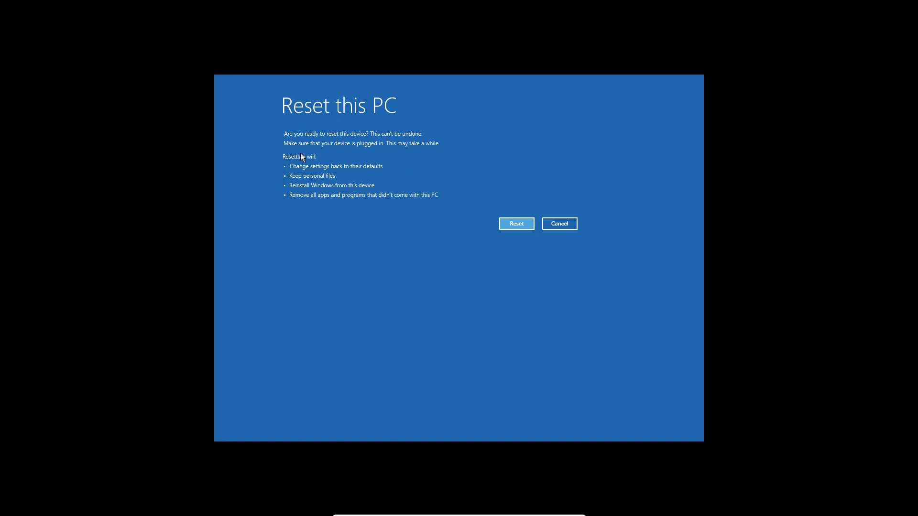
- Cancel the keep-files reset, then restart Reset this PC with Remove everything and Local reinstall
left_click(569, 225)
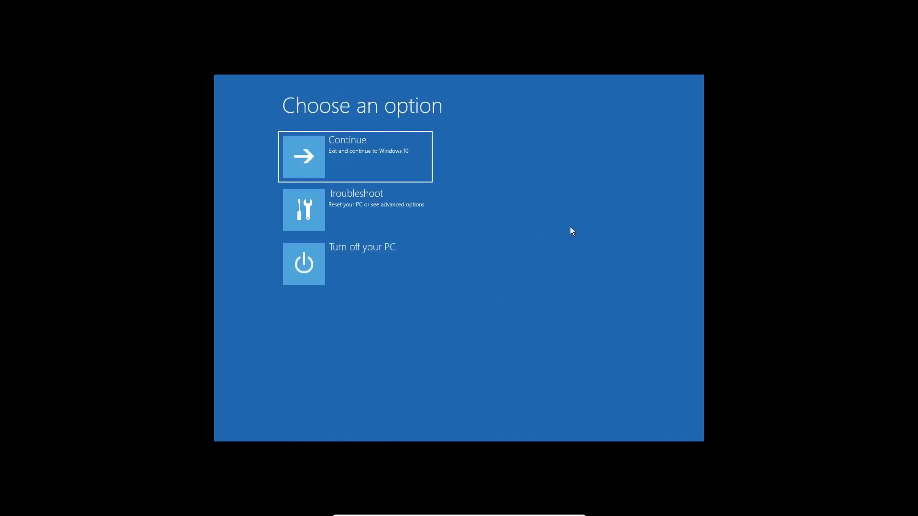
left_click(374, 213)
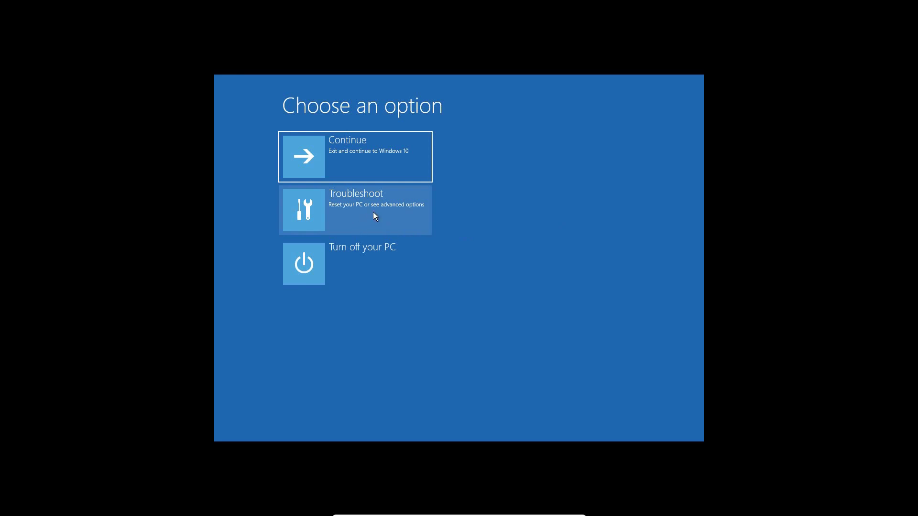
left_click(359, 154)
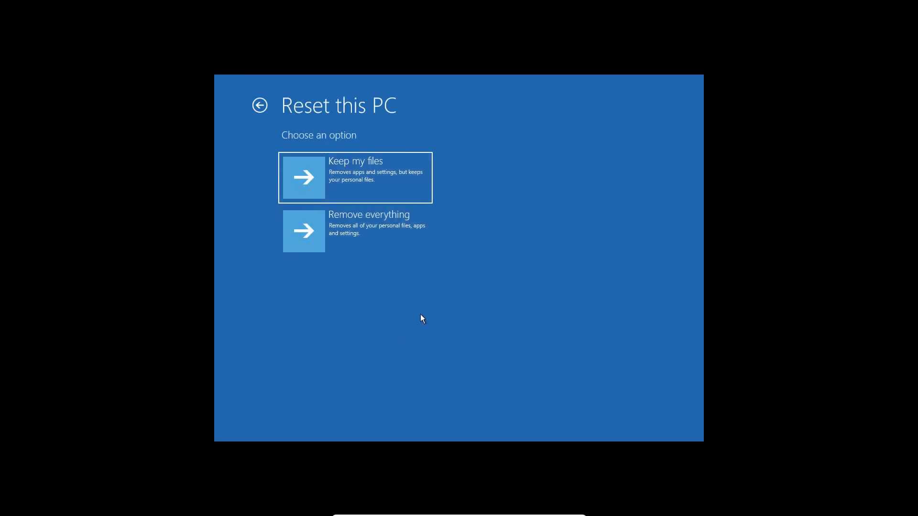
left_click(365, 228)
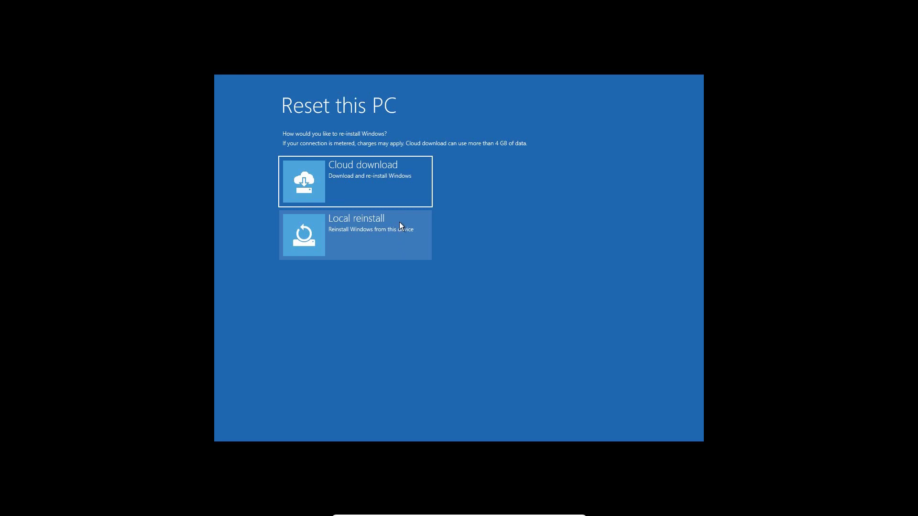
left_click(365, 229)
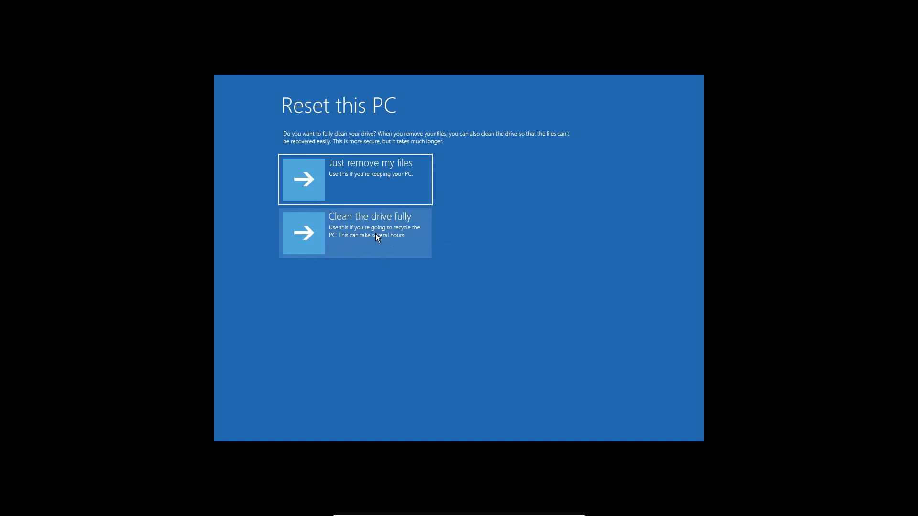
- Pick 'Clean the drive fully' to reach the final remove-everything confirmation
left_click(394, 223)
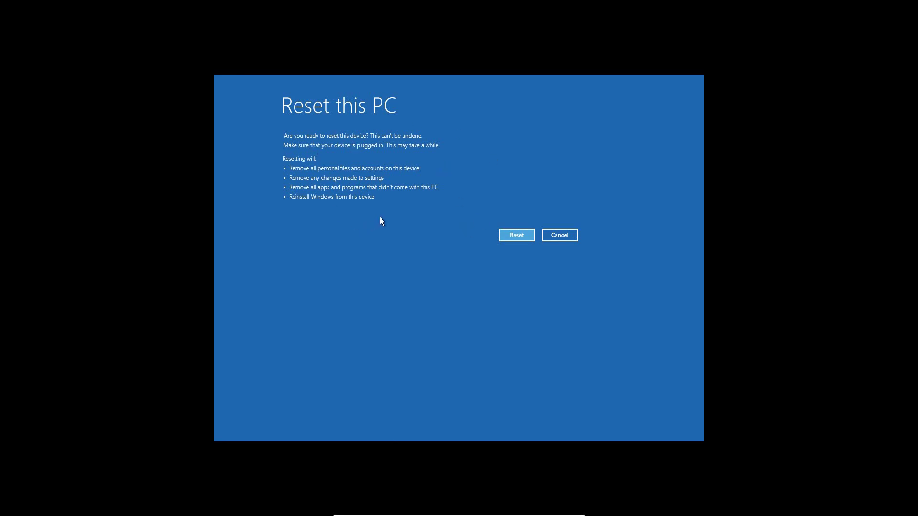
- Cancel the remove-everything reset confirmation and go back into Troubleshoot
left_click(566, 236)
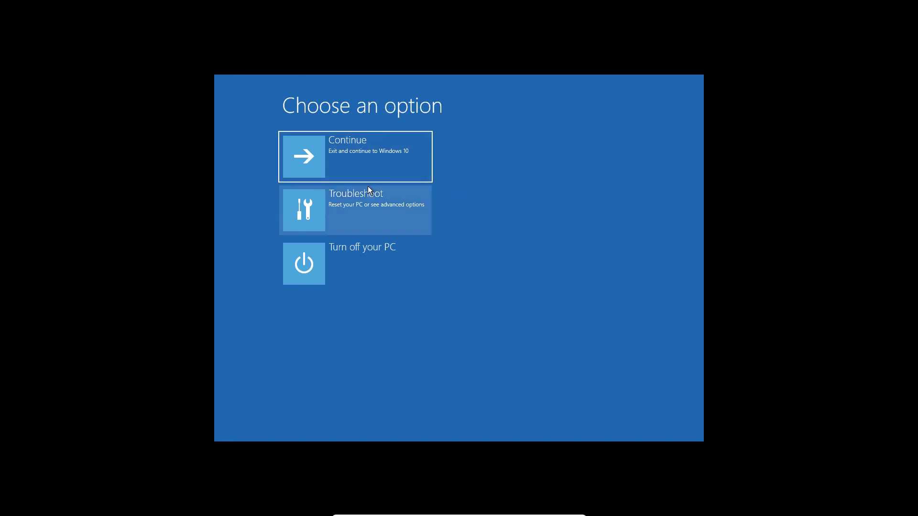
left_click(357, 225)
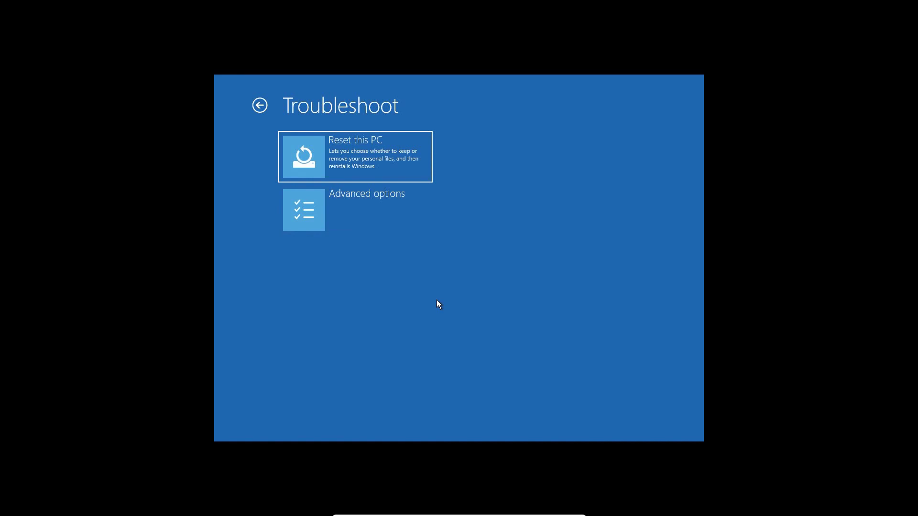